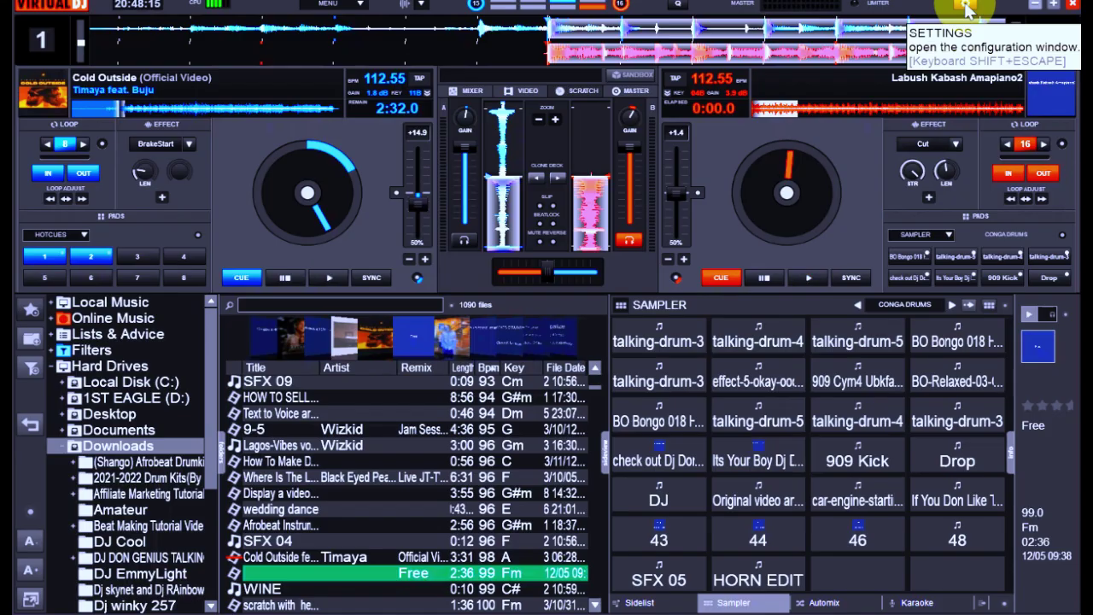
Examine the most used settings in the configuration window, from the playback options through to the sampler and automix sections.
{"action": "left_click", "coordinate": [956, 9]}
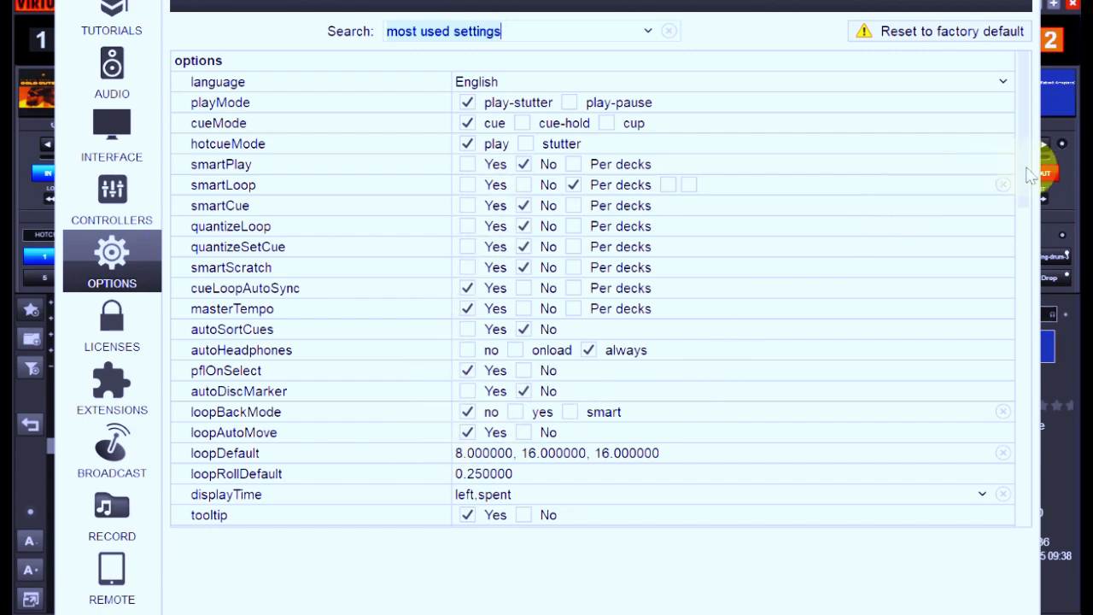
{"action": "left_click_drag", "start_coordinate": [1030, 175], "coordinate": [1028, 256]}
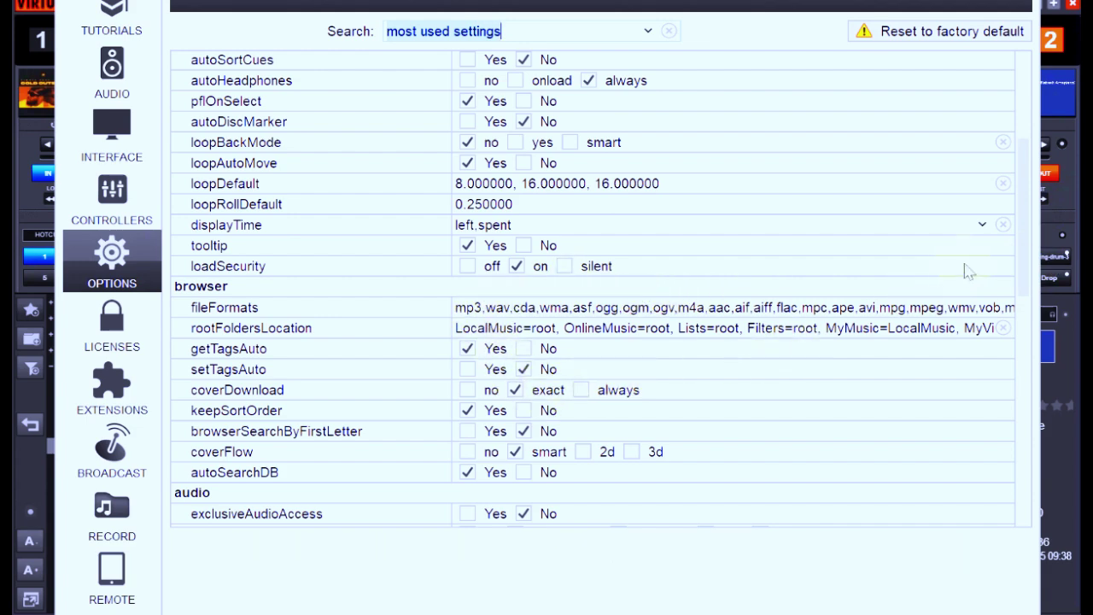
{"action": "left_click_drag", "start_coordinate": [1031, 202], "coordinate": [1048, 343]}
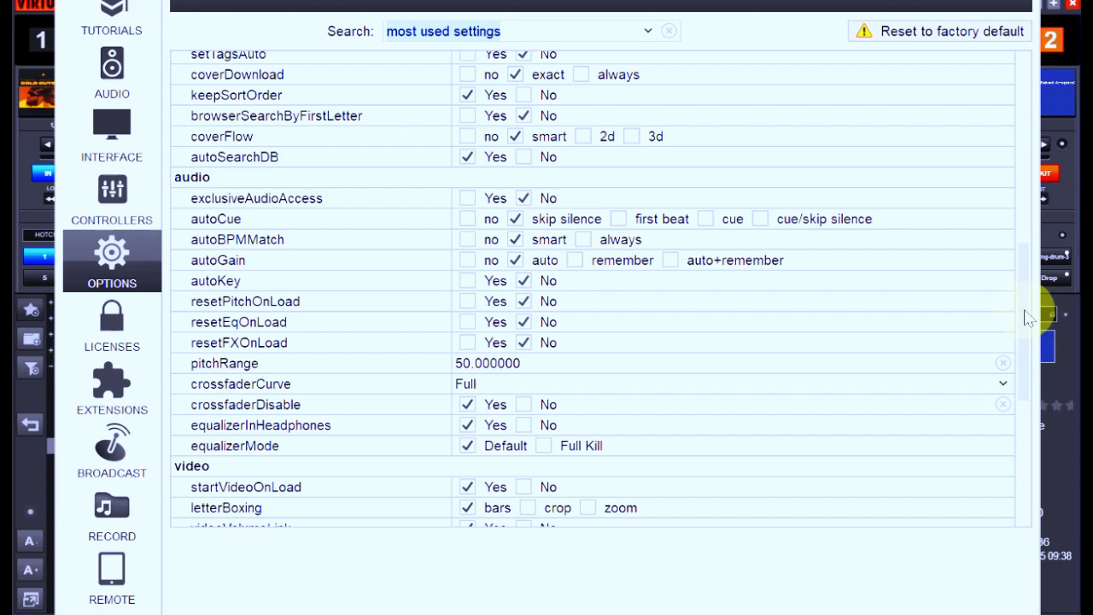
{"action": "left_click_drag", "start_coordinate": [1028, 317], "coordinate": [1037, 386]}
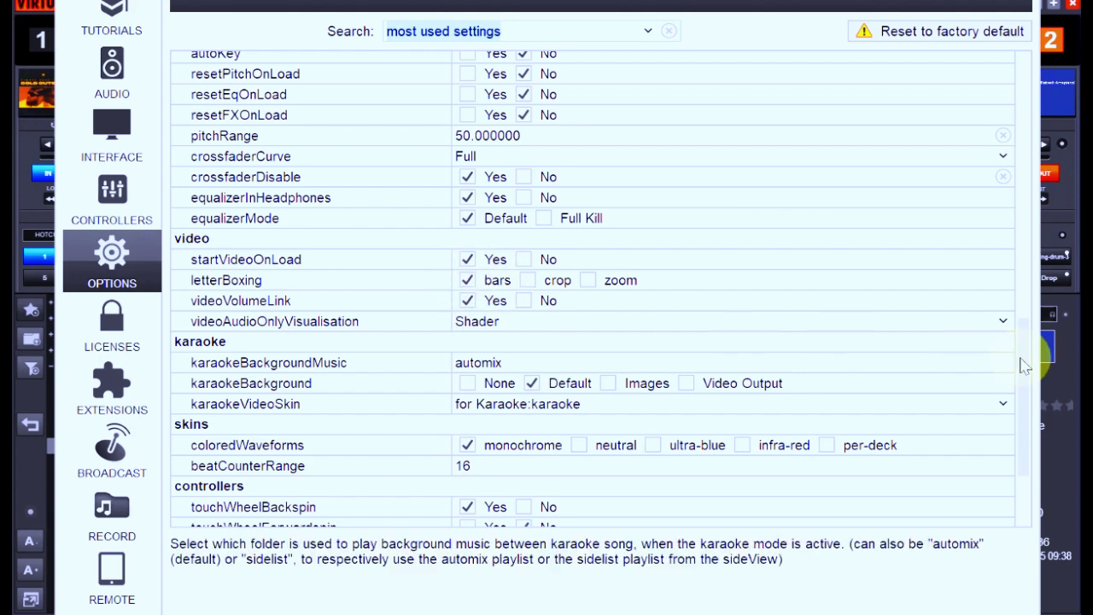
{"action": "left_click_drag", "start_coordinate": [1025, 360], "coordinate": [1028, 400]}
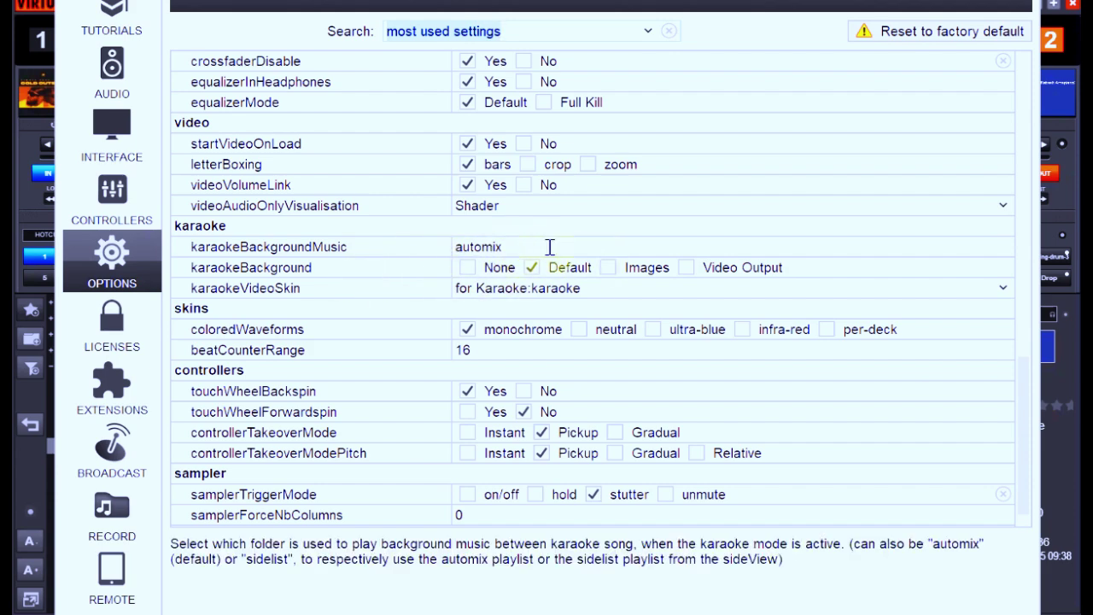
{"action": "left_click", "coordinate": [1033, 427]}
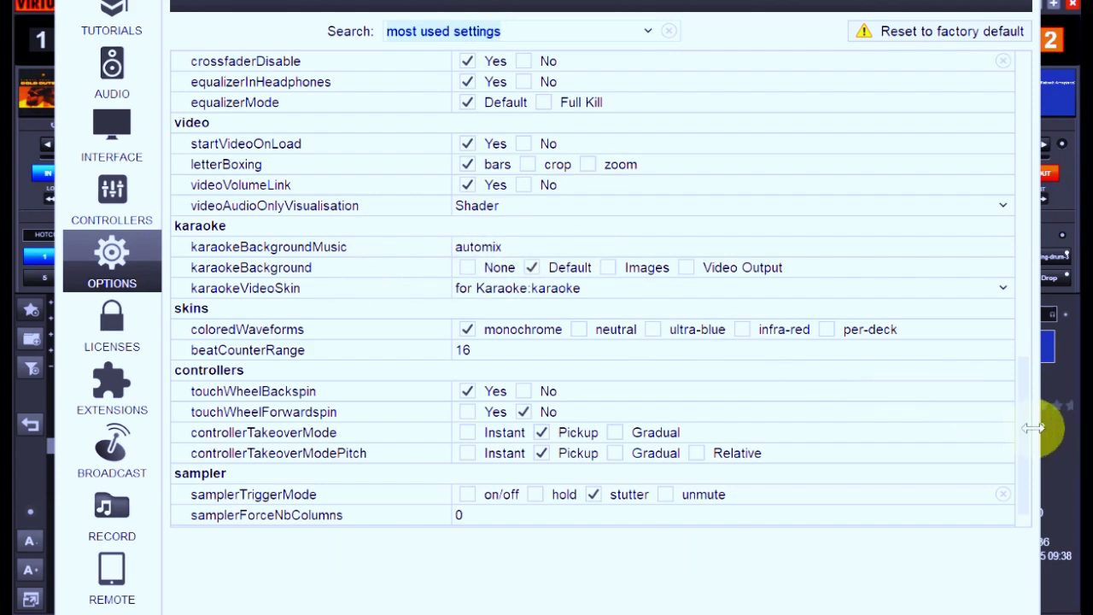
{"action": "scroll", "coordinate": [1027, 444], "scroll_direction": "down", "scroll_amount": 1}
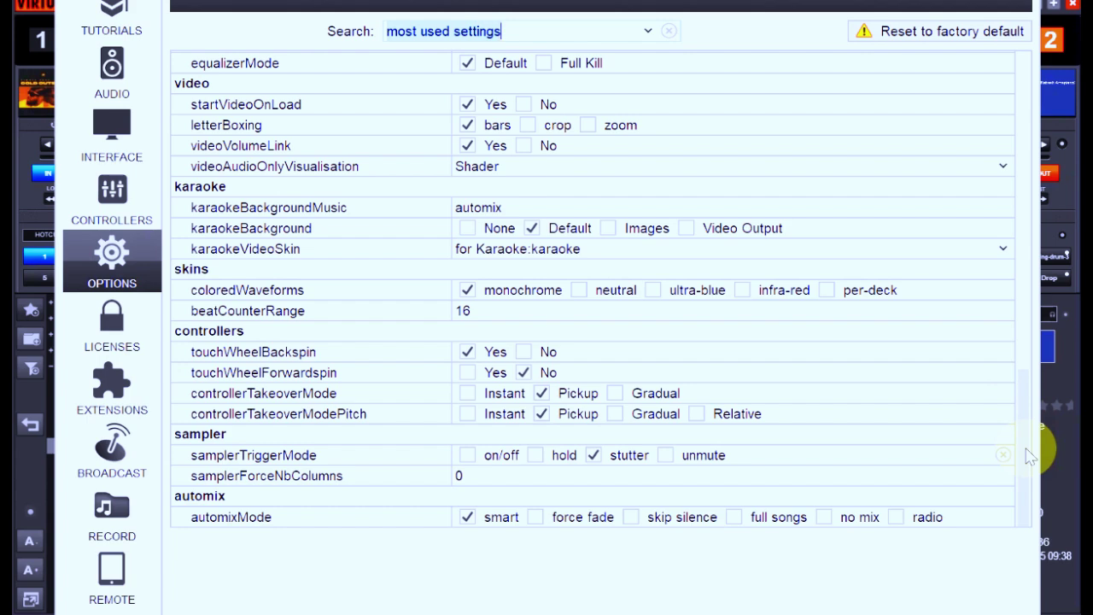
{"action": "key", "text": "Escape"}
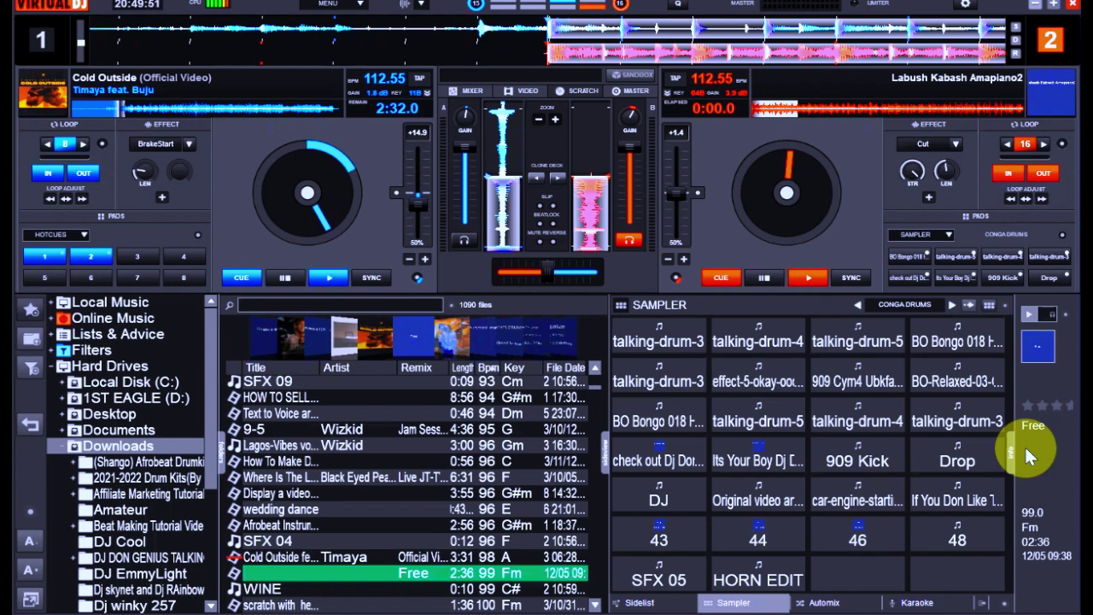
Set the keyboard's controller mapping to DJ DON GENIUS hot cue Transitioning in the configuration window.
{"action": "key", "text": "alt+a"}
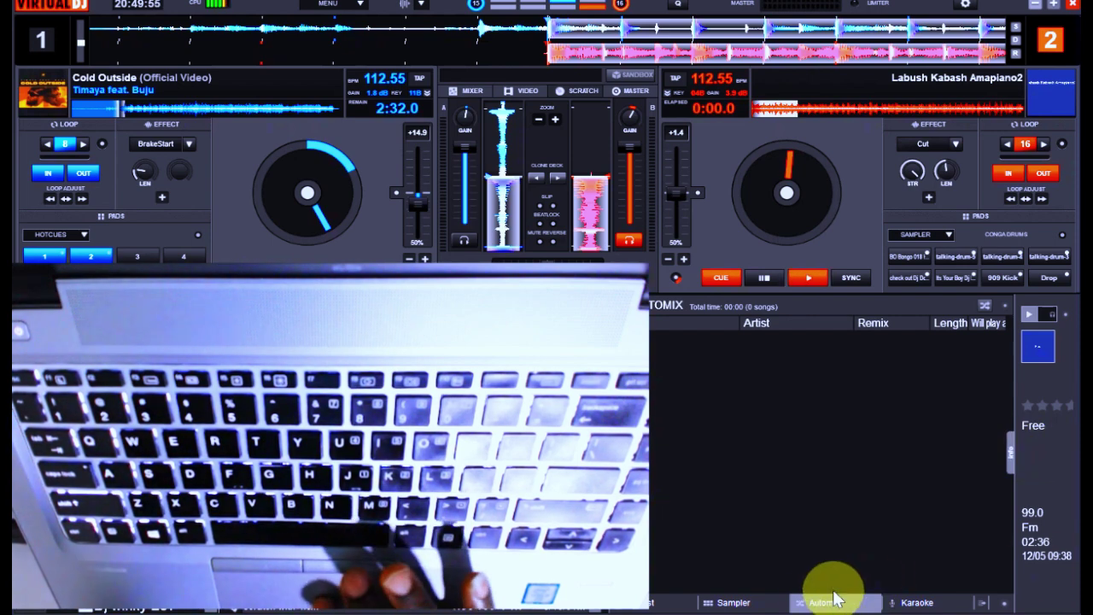
{"action": "left_click", "coordinate": [726, 600]}
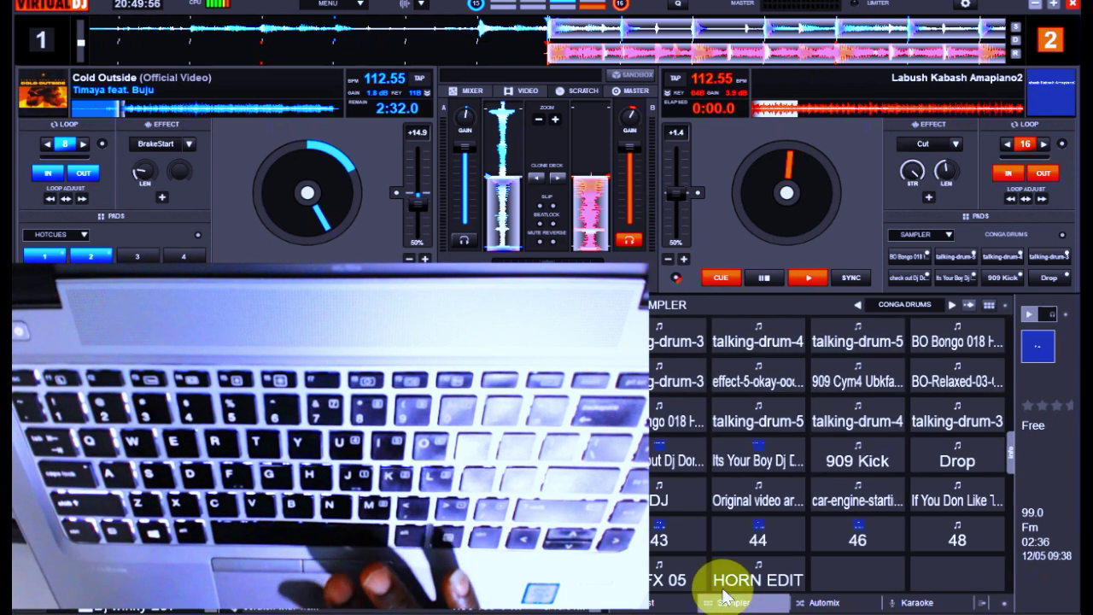
{"action": "left_click", "coordinate": [965, 5]}
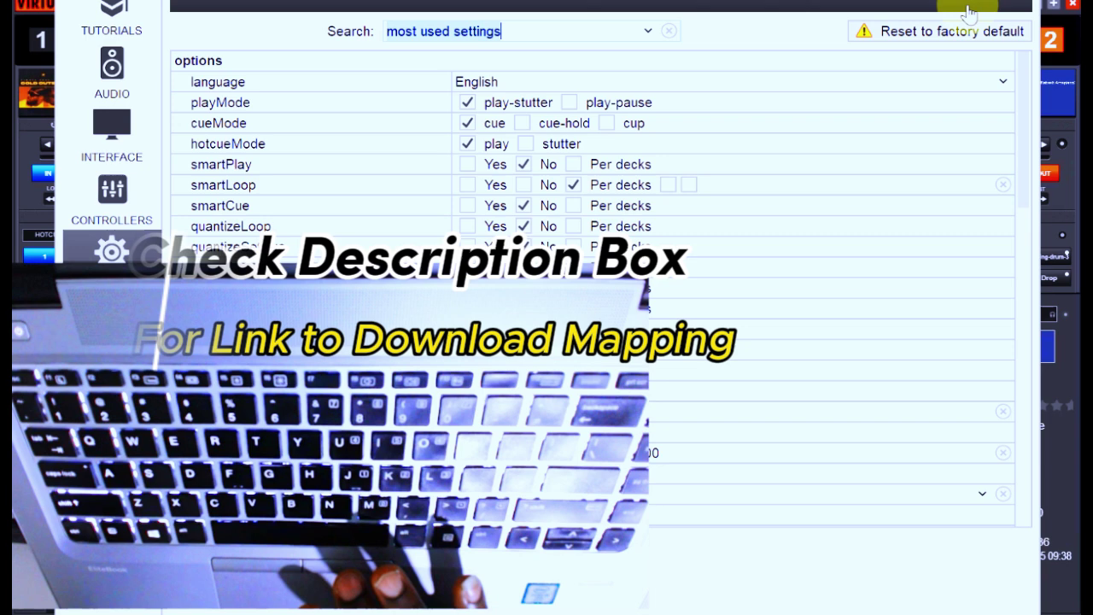
{"action": "left_click", "coordinate": [109, 189]}
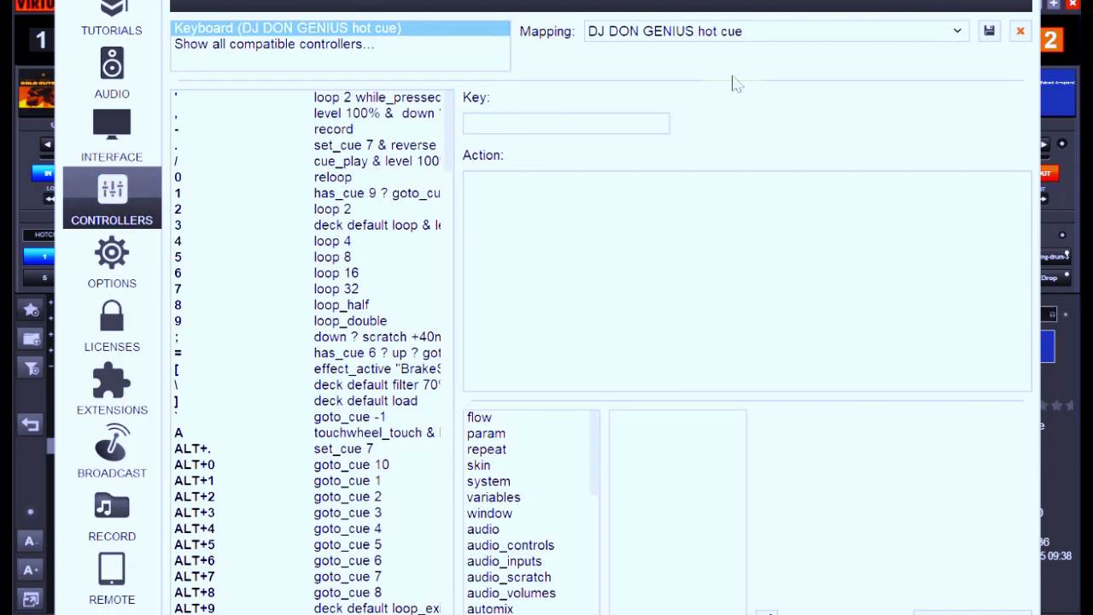
{"action": "left_click", "coordinate": [954, 31]}
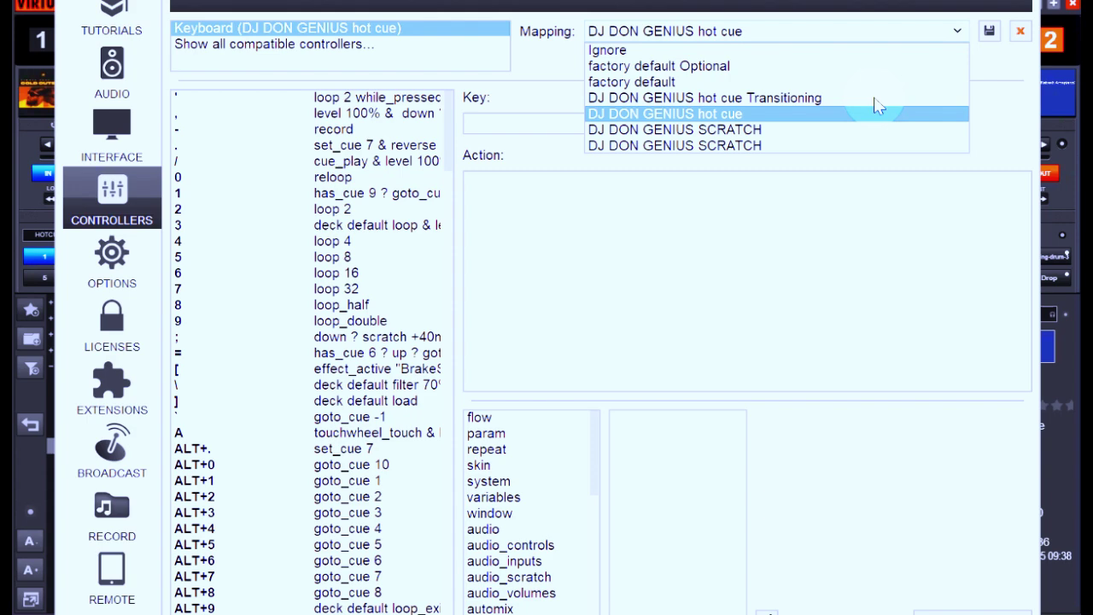
{"action": "left_click", "coordinate": [772, 104]}
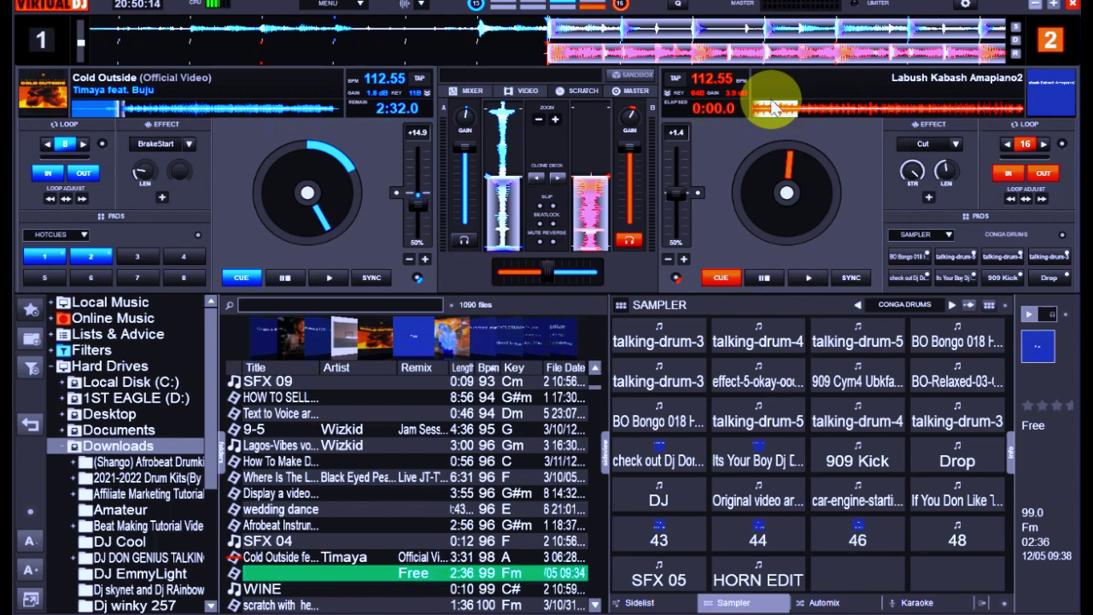
Return the side view to the Sampler and start playing the Labush Kabash Amapiano2 track on deck 2.
{"action": "key", "text": "a"}
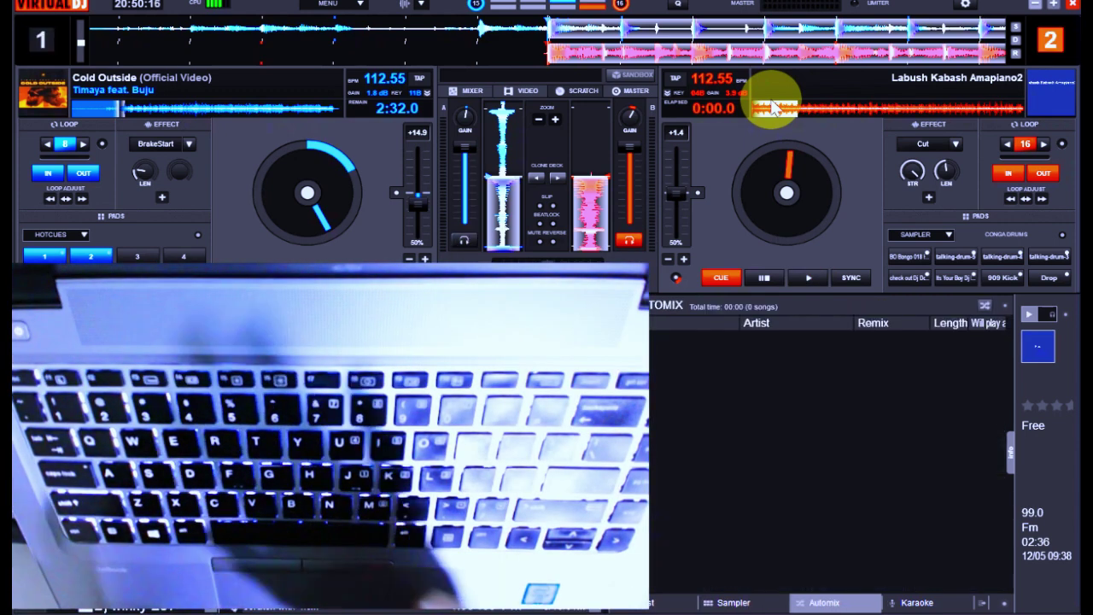
{"action": "left_click", "coordinate": [736, 602]}
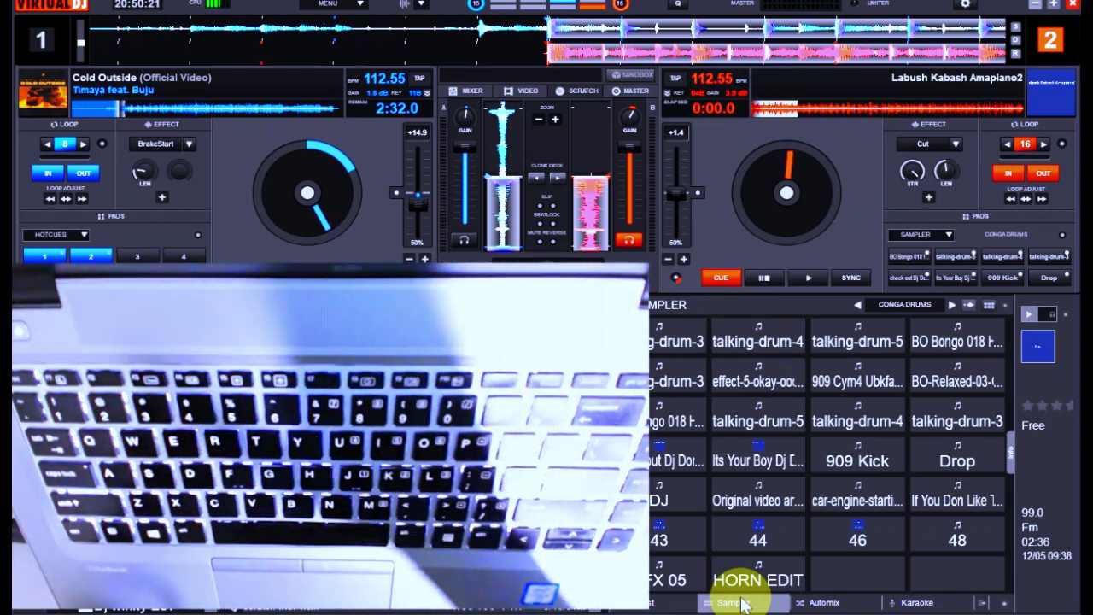
{"action": "key", "text": "space"}
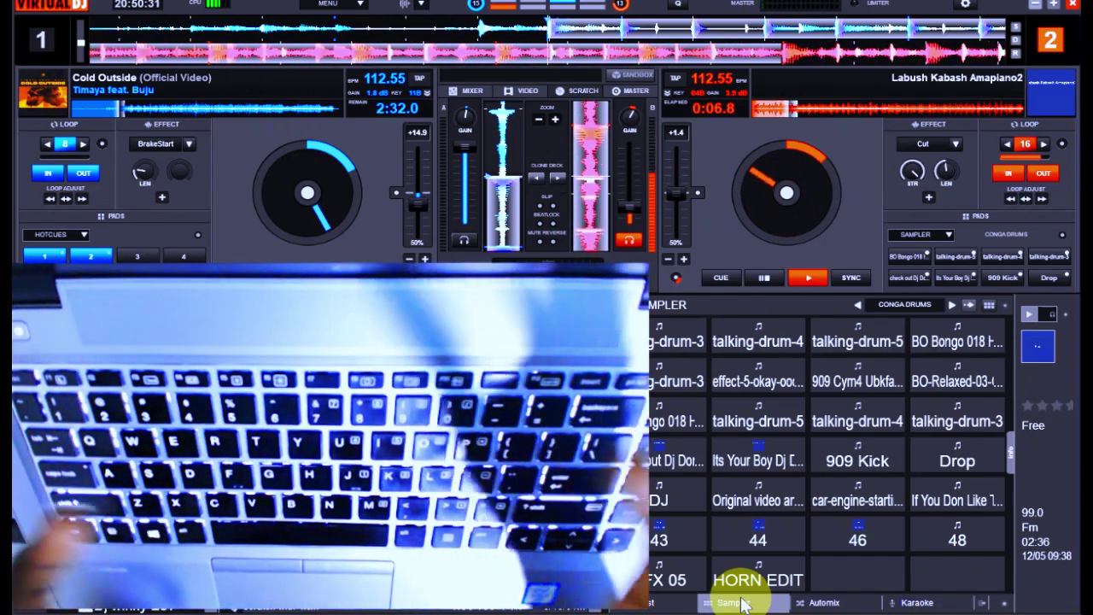
Raise deck 2's volume and trigger talking-drum samples from the CONGA DRUMS bank over the playing track.
{"action": "key", "text": "Home"}
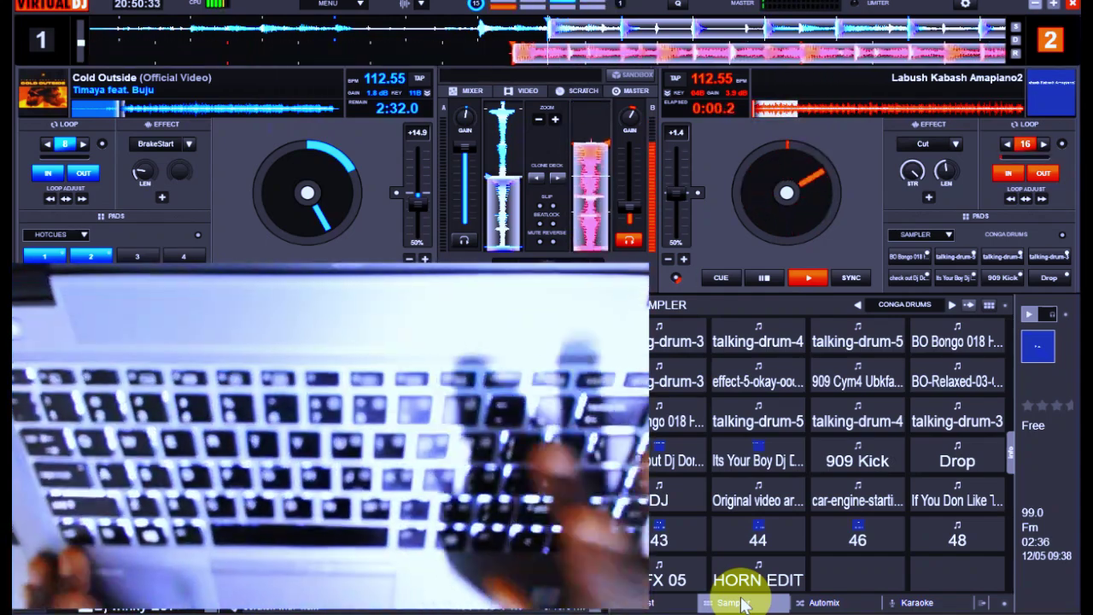
{"action": "key", "text": "F12"}
{"action": "key", "text": "F11"}
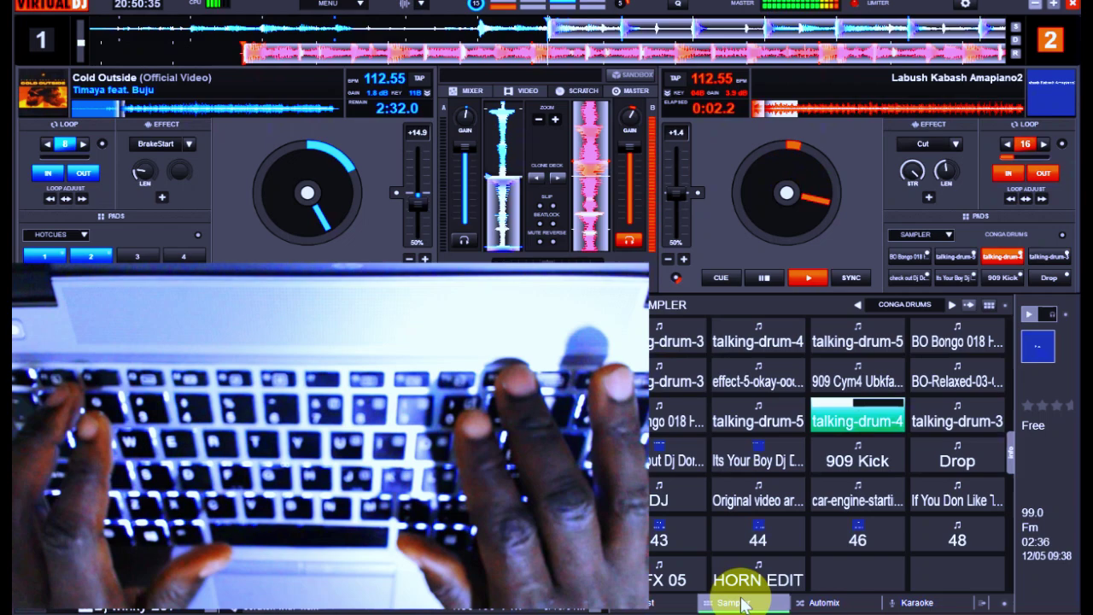
{"action": "key", "text": "F12"}
{"action": "key", "text": "F11"}
{"action": "key", "text": "F2"}
{"action": "key", "text": "F10"}
{"action": "key", "text": "F7"}
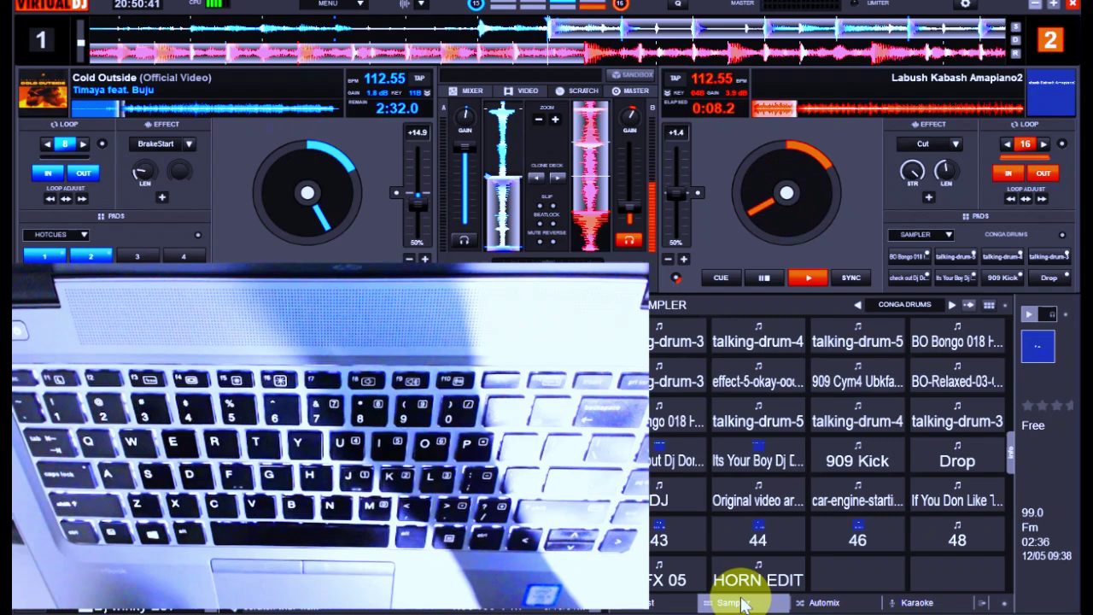
Trigger the car-engine-starting, DJ and Drop samples over the deck 2 track, lowering the deck's volume during the Drop sample.
{"action": "key", "text": "Home"}
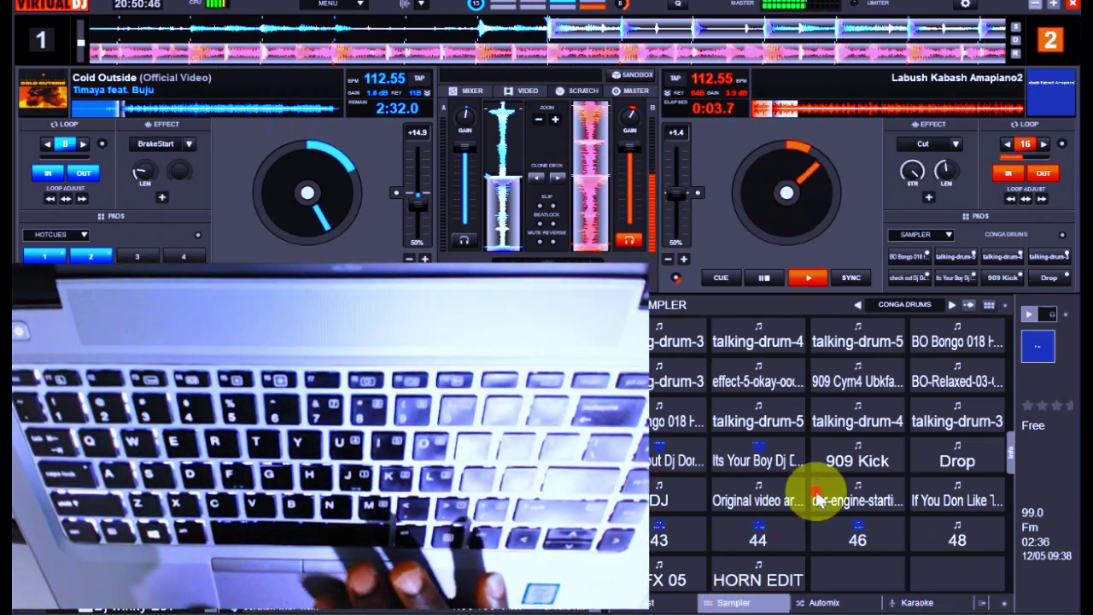
{"action": "left_click", "coordinate": [841, 500]}
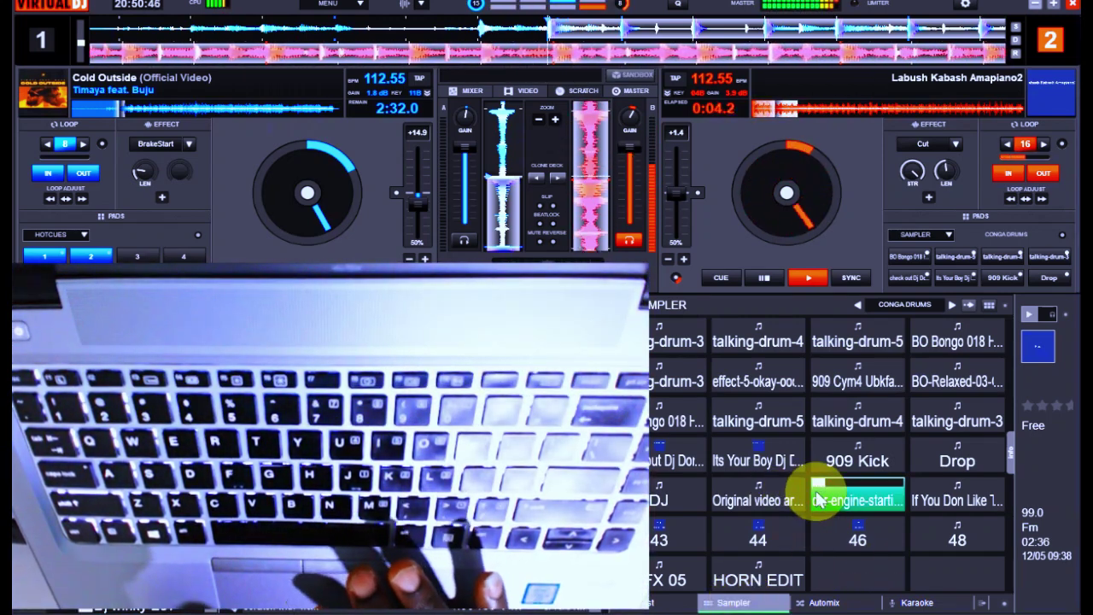
{"action": "left_click", "coordinate": [669, 500]}
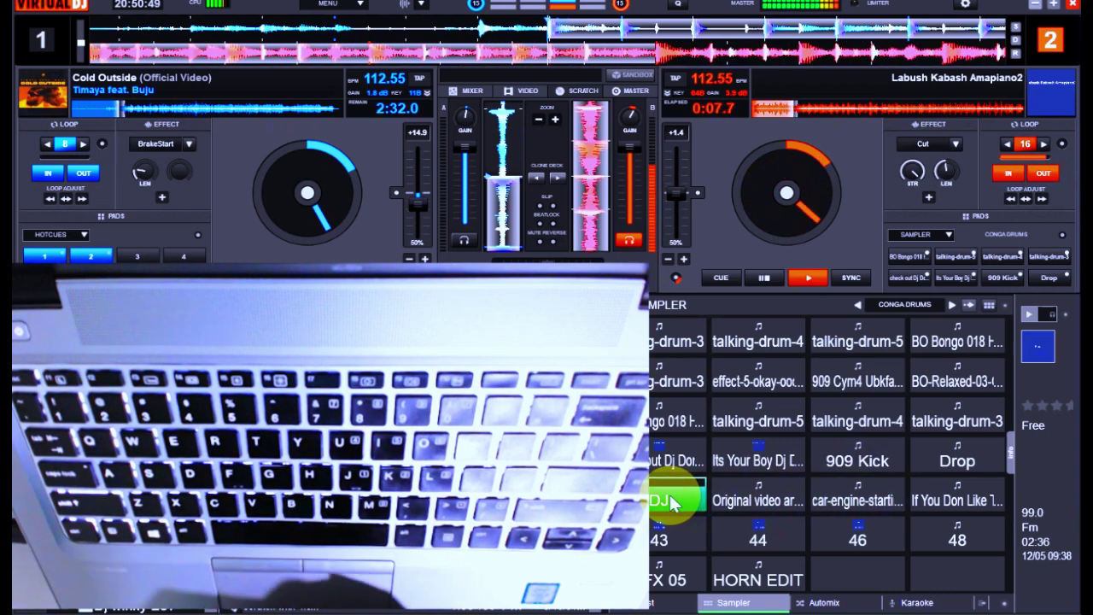
{"action": "left_click", "coordinate": [946, 456]}
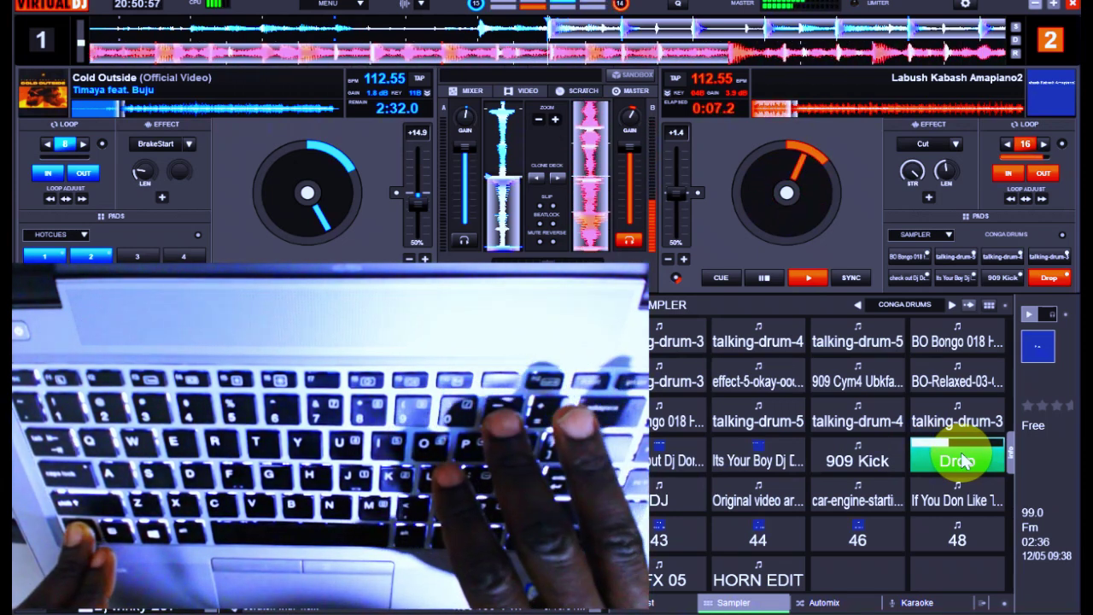
{"action": "key", "text": "Down"}
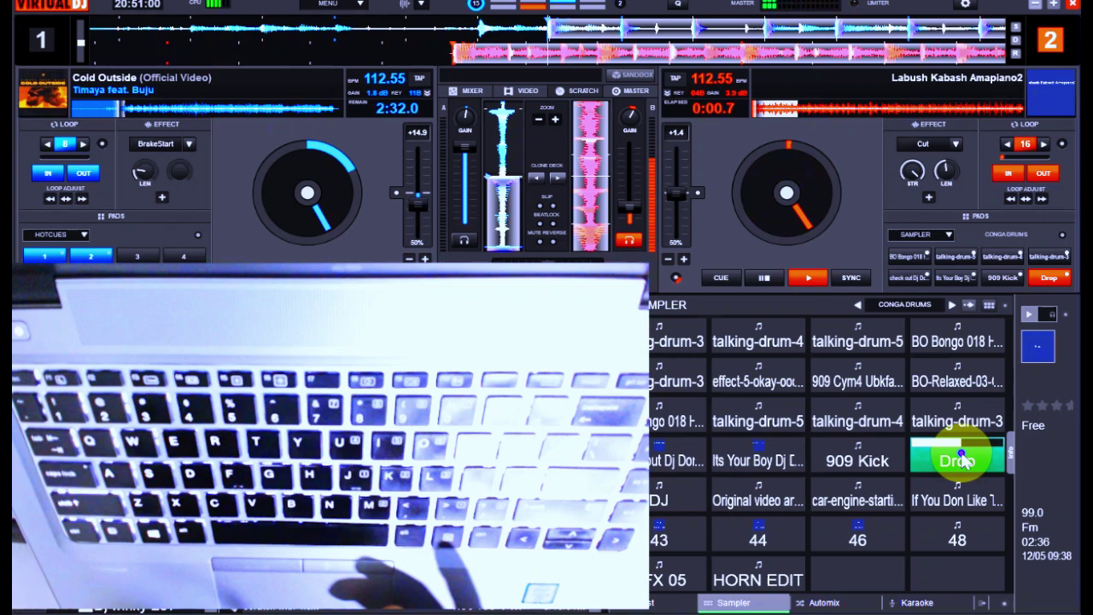
{"action": "left_click", "coordinate": [962, 461]}
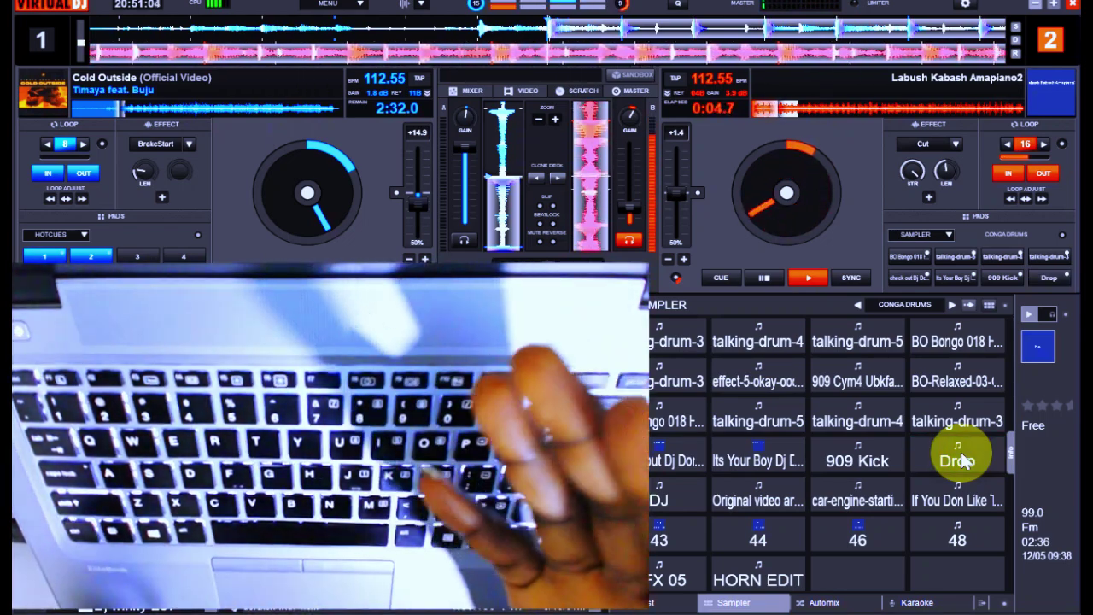
Make deck 1 the active deck and play Cold Outside alongside the looping deck 2 track.
{"action": "key", "text": "Tab"}
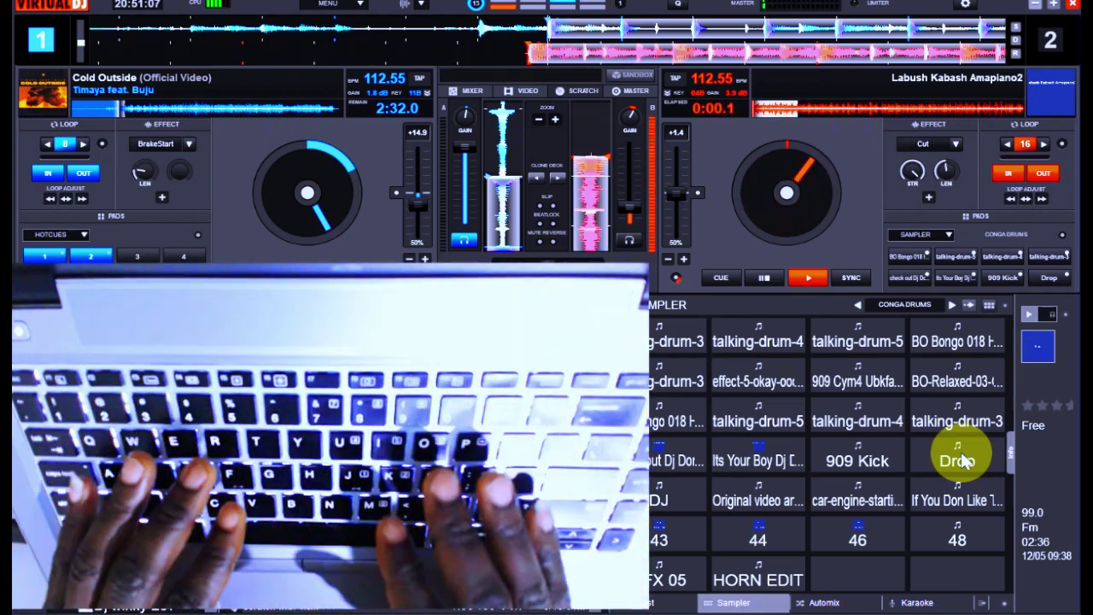
{"action": "key", "text": "Home"}
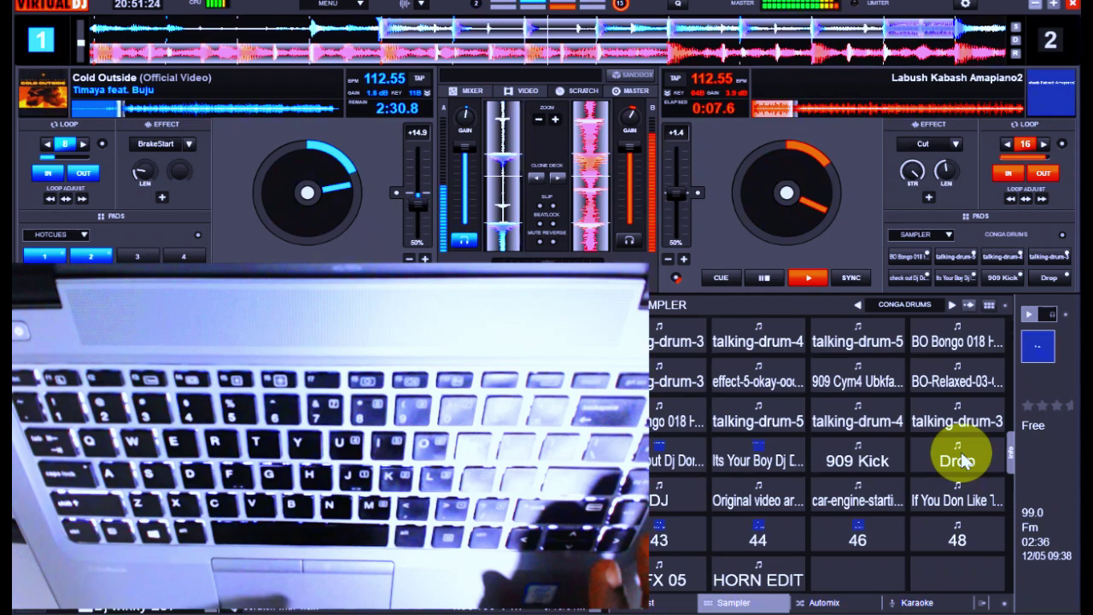
{"action": "key", "text": "1"}
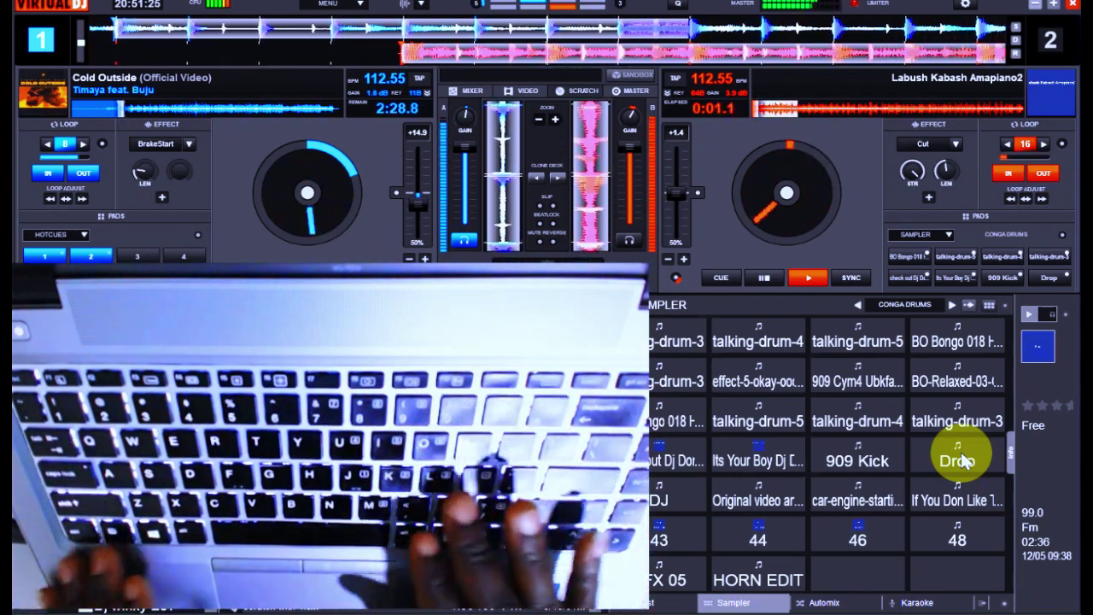
{"action": "key", "text": "bracketright"}
{"action": "key", "text": "bracketleft"}
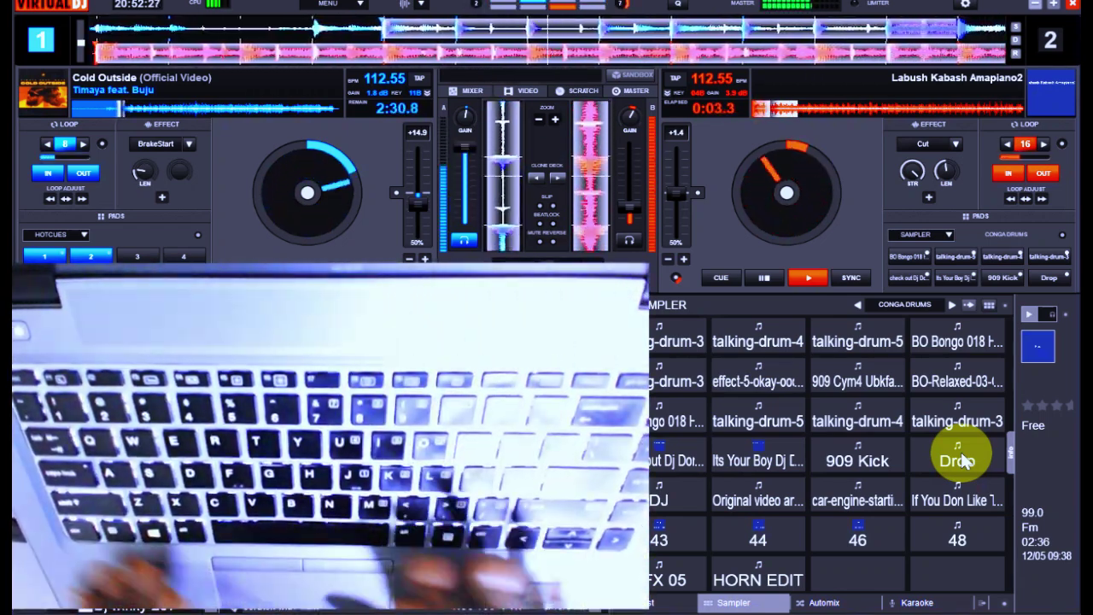
Make deck 2 the active deck and perform a drum pattern with the talking-drum and 909 Cym4 samples over both playing decks.
{"action": "key", "text": "Tab"}
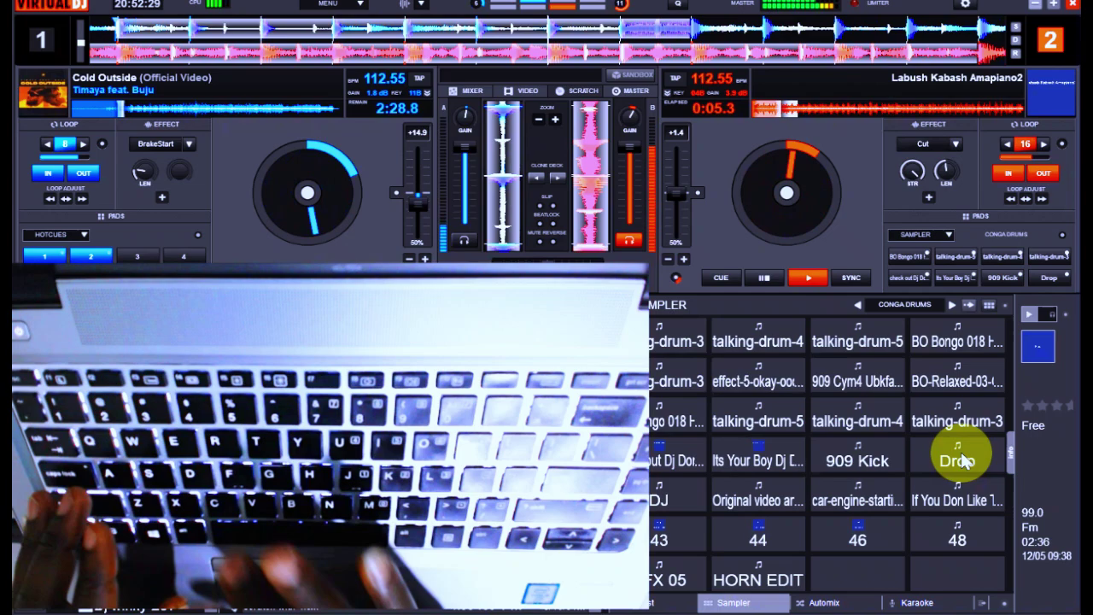
{"action": "key", "text": "4"}
{"action": "key", "text": "3"}
{"action": "key", "text": "4"}
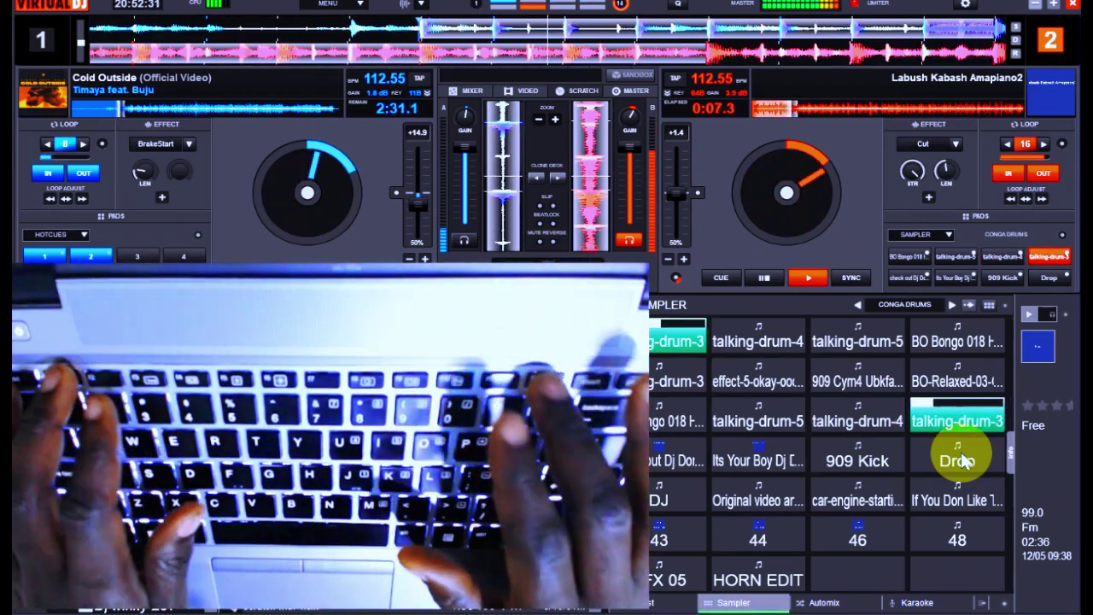
{"action": "key", "text": "3"}
{"action": "key", "text": "3"}
{"action": "key", "text": "F11"}
{"action": "key", "text": "F2"}
{"action": "key", "text": "F11"}
{"action": "key", "text": "F2"}
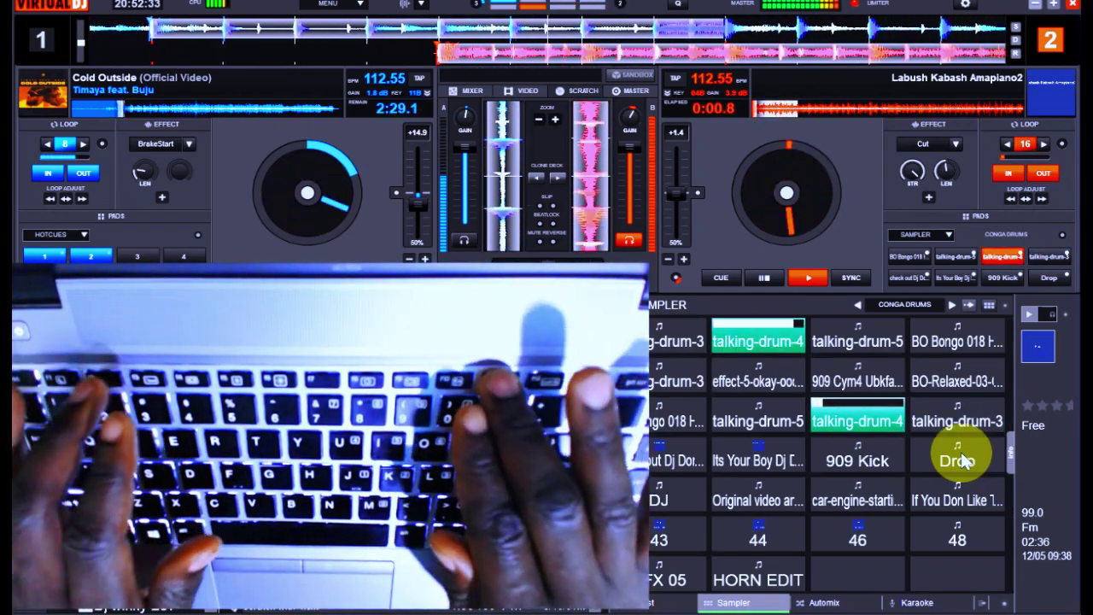
{"action": "key", "text": "F2"}
{"action": "key", "text": "F11"}
{"action": "key", "text": "F11"}
{"action": "key", "text": "F5"}
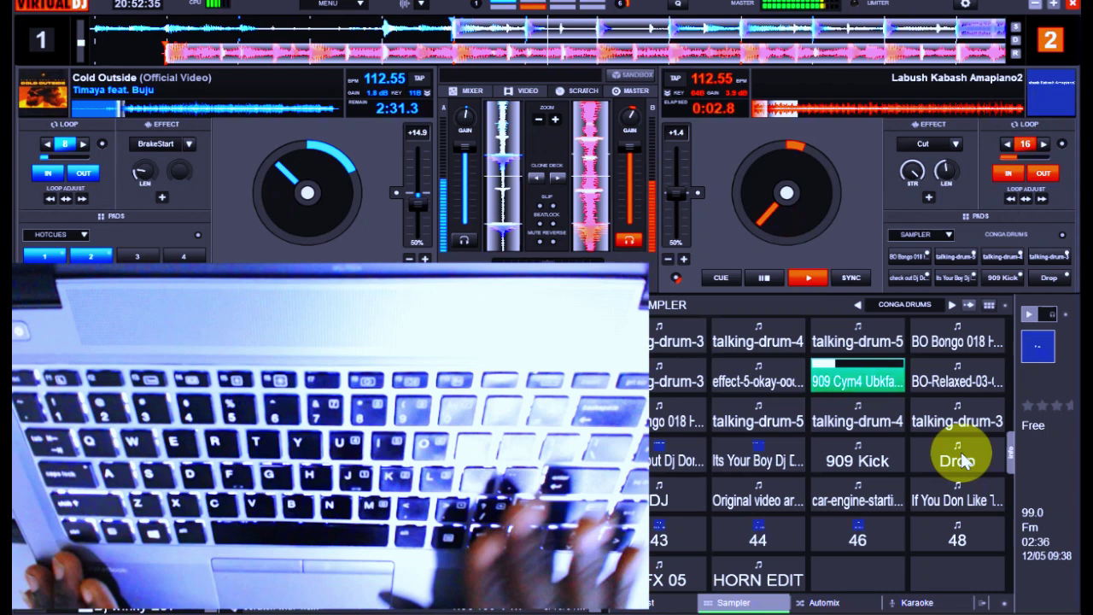